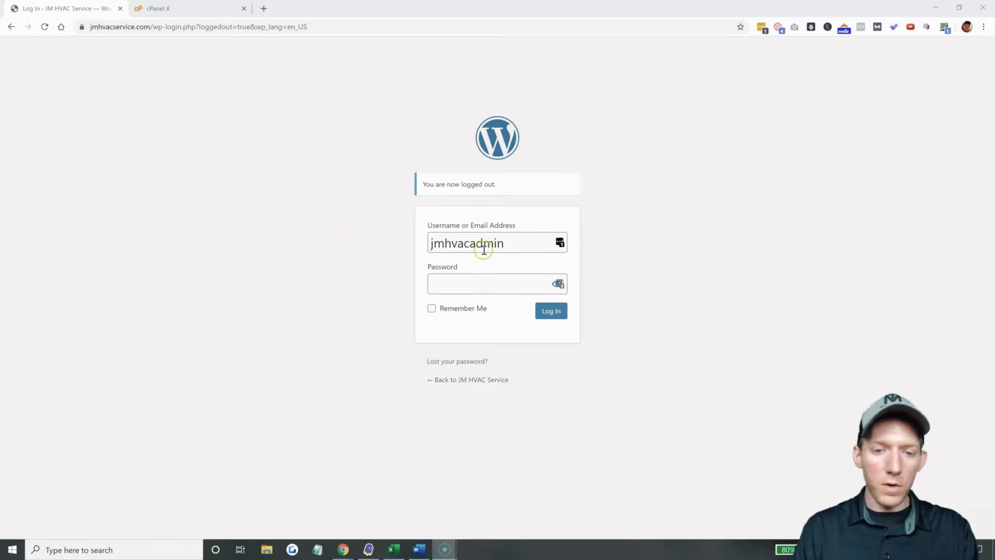
Attempt the WordPress admin login with the password, get rejected, then return to the cPanel tab.
{"action": "left_click", "coordinate": [481, 285]}
{"action": "type", "text": "••••••••"}
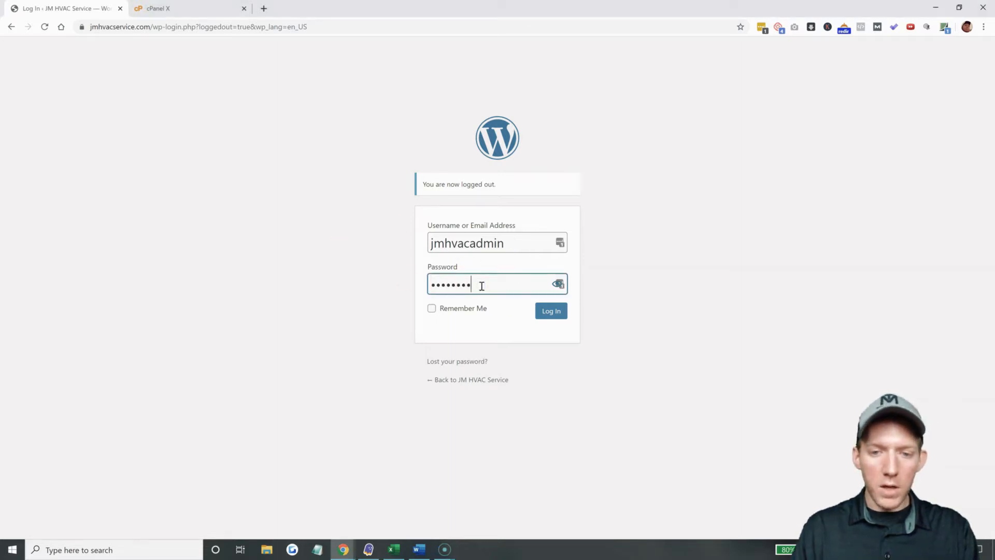
{"action": "left_click", "coordinate": [541, 311]}
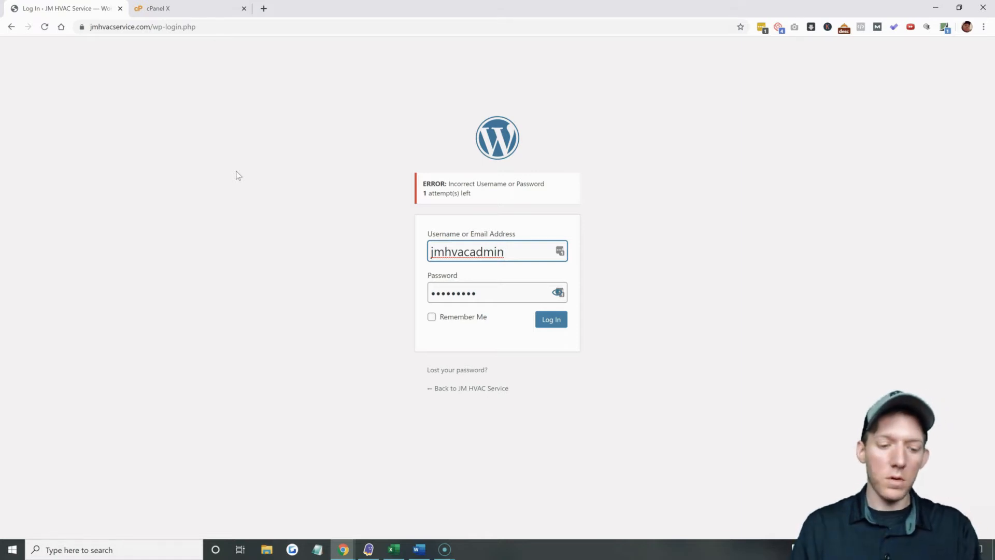
{"action": "left_click", "coordinate": [182, 14]}
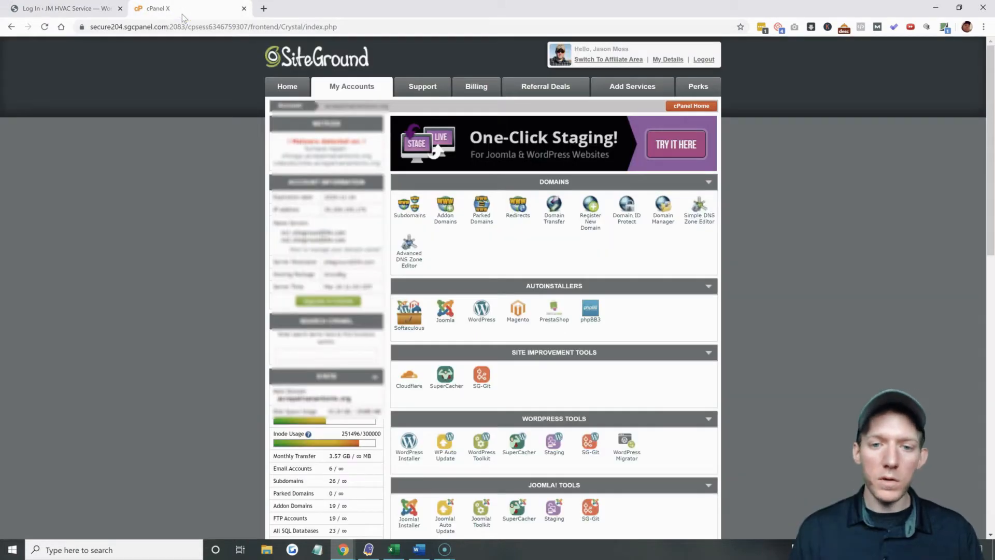
{"action": "left_click", "coordinate": [228, 210]}
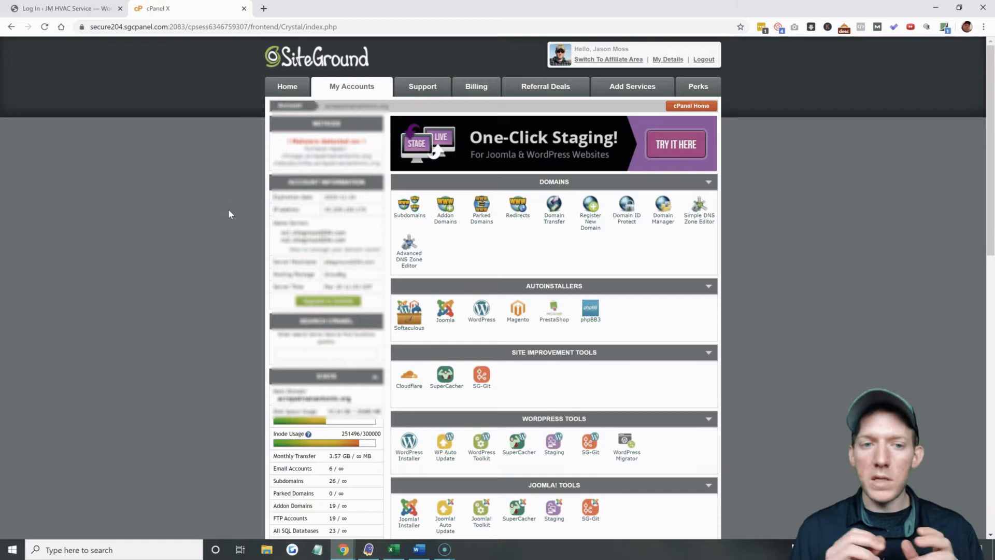
{"action": "left_click", "coordinate": [208, 219]}
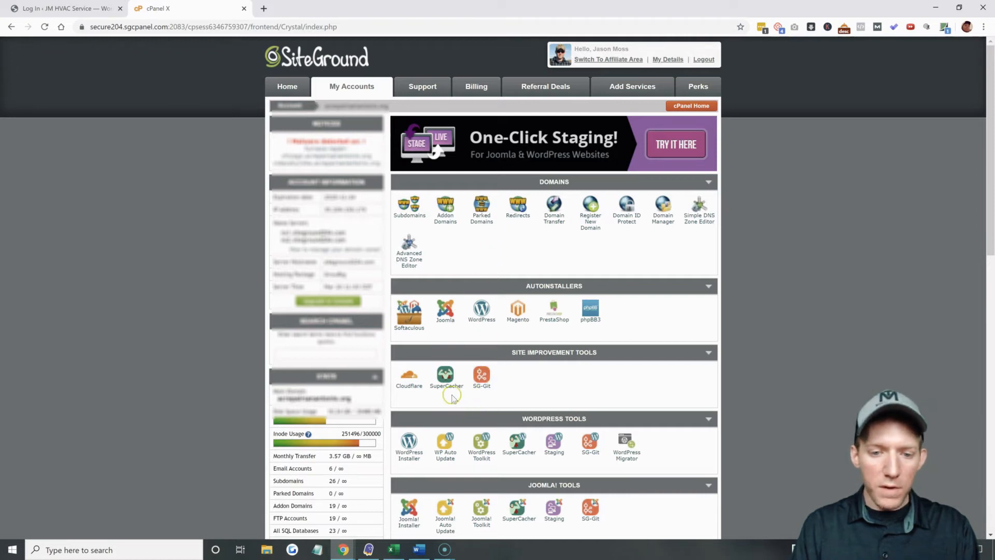
Filter the cPanel tools with 'php' and launch phpMyAdmin from Databases.
{"action": "left_click", "coordinate": [312, 353]}
{"action": "type", "text": "php"}
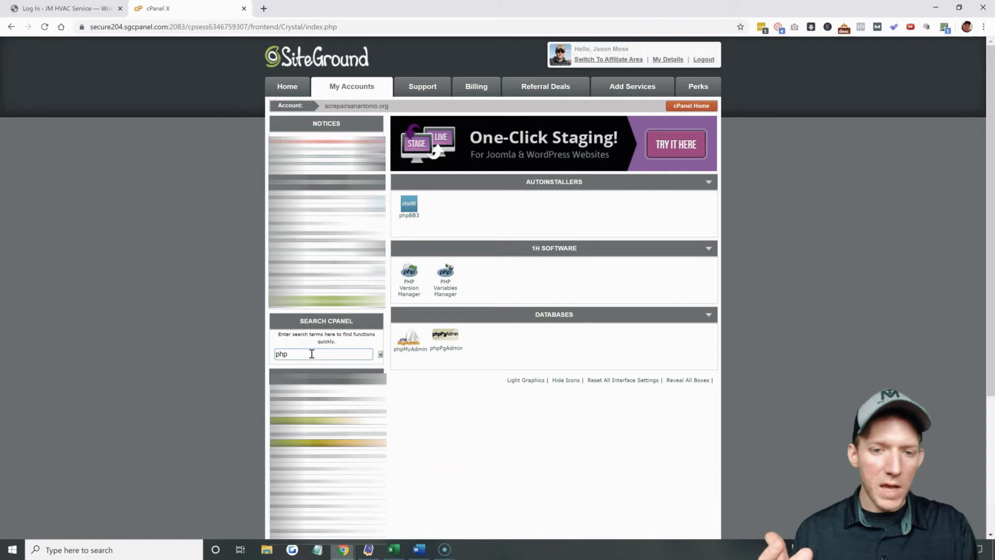
{"action": "left_click", "coordinate": [410, 348]}
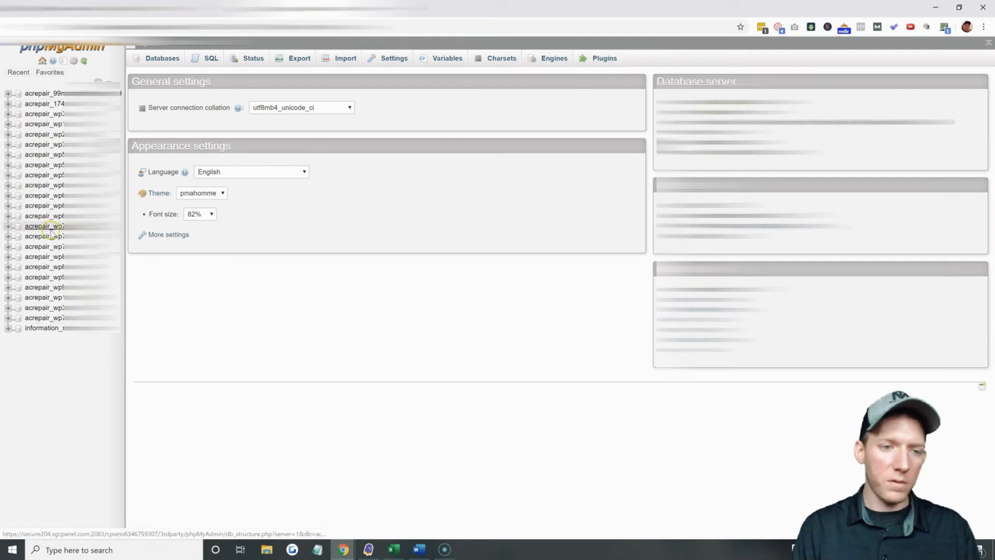
Expand the WordPress database's table list and open the wp3u_users table.
{"action": "left_click", "coordinate": [10, 187]}
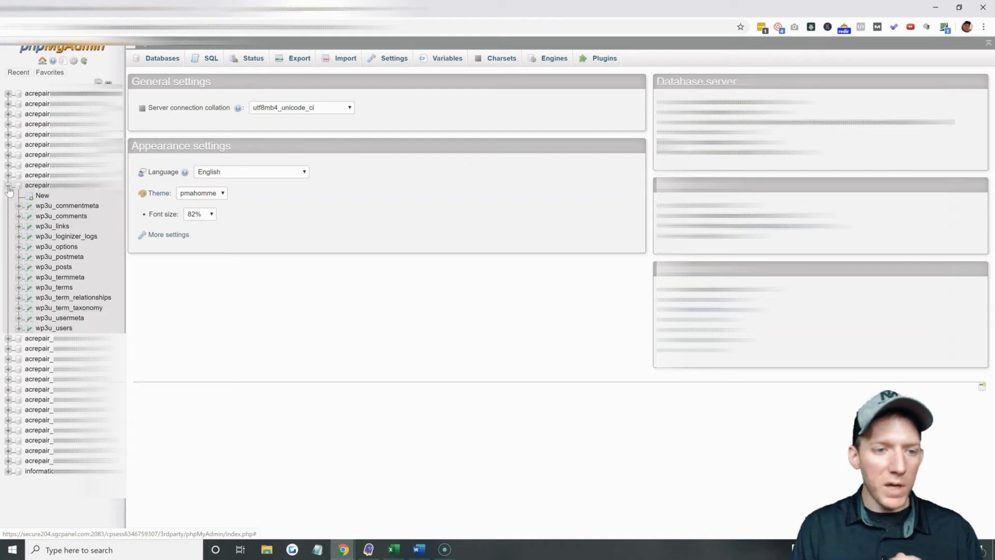
{"action": "left_click", "coordinate": [61, 298]}
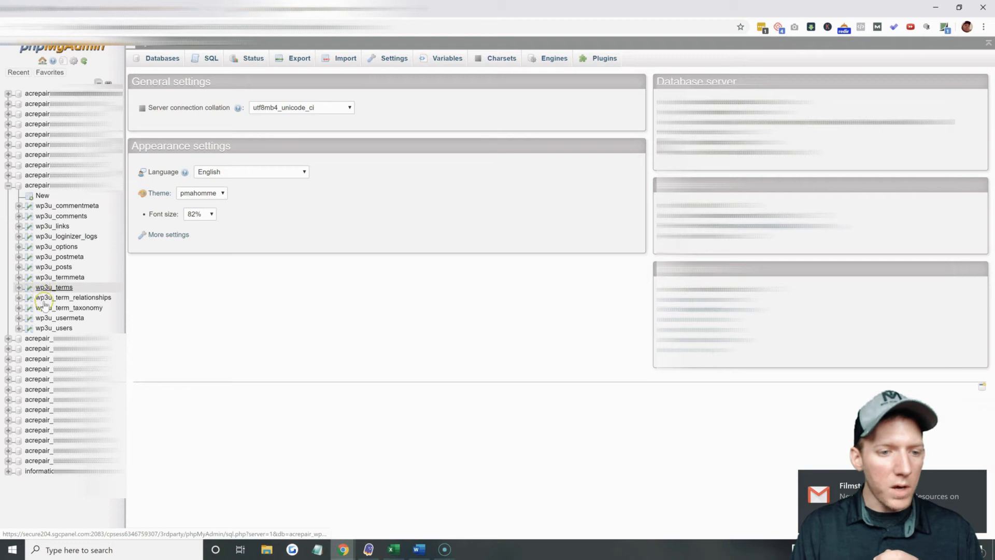
{"action": "left_click", "coordinate": [50, 330]}
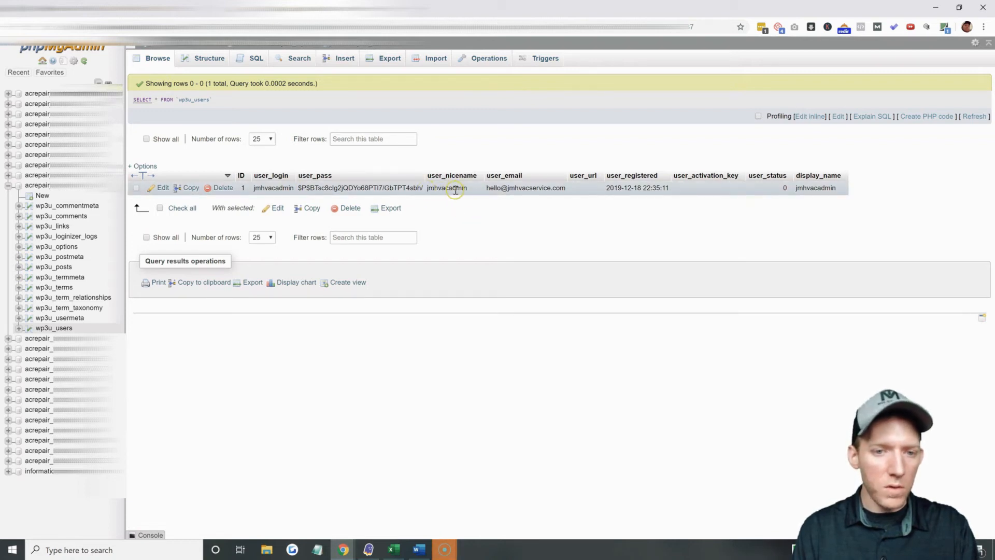
Edit the admin user's row and place the cursor in its hashed user_pass value.
{"action": "left_click", "coordinate": [163, 188]}
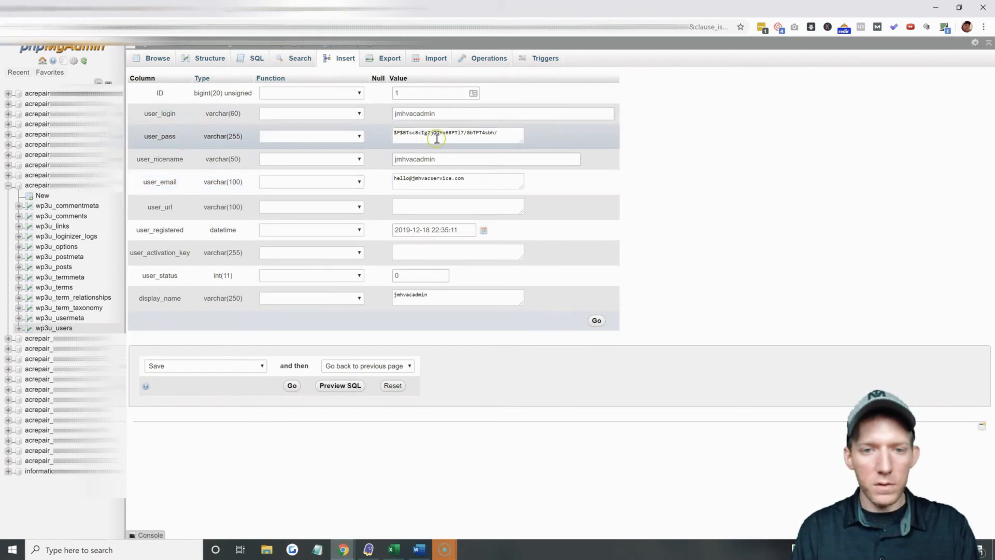
{"action": "left_click", "coordinate": [466, 134]}
{"action": "left_click", "coordinate": [478, 136]}
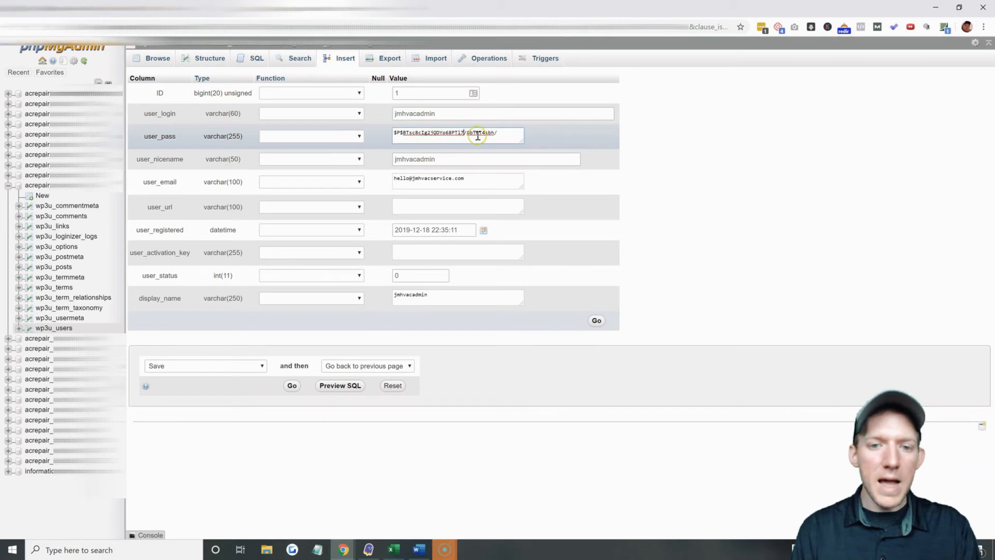
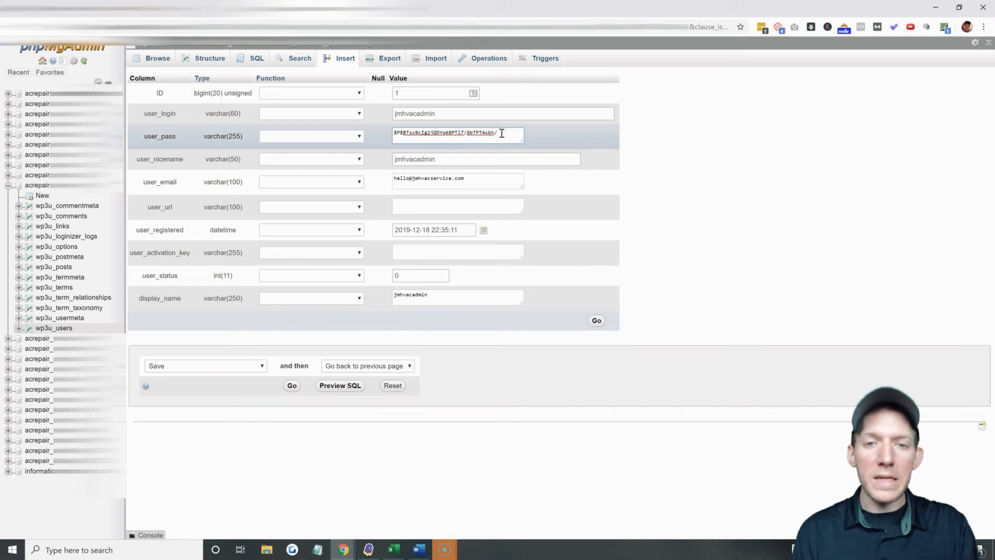
Select the existing hashed password in the admin row's user_pass value box for replacement.
{"action": "left_click", "coordinate": [435, 135]}
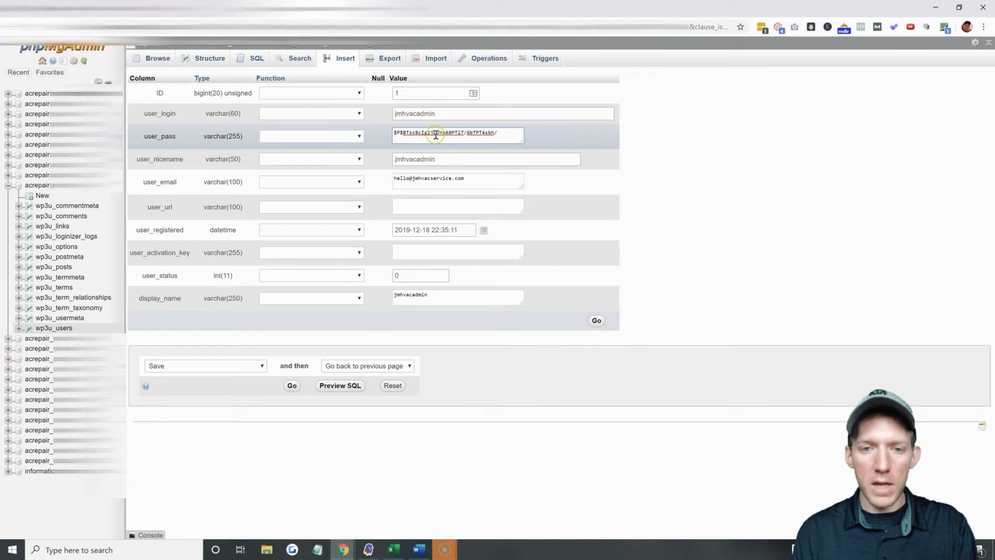
{"action": "left_click", "coordinate": [423, 135]}
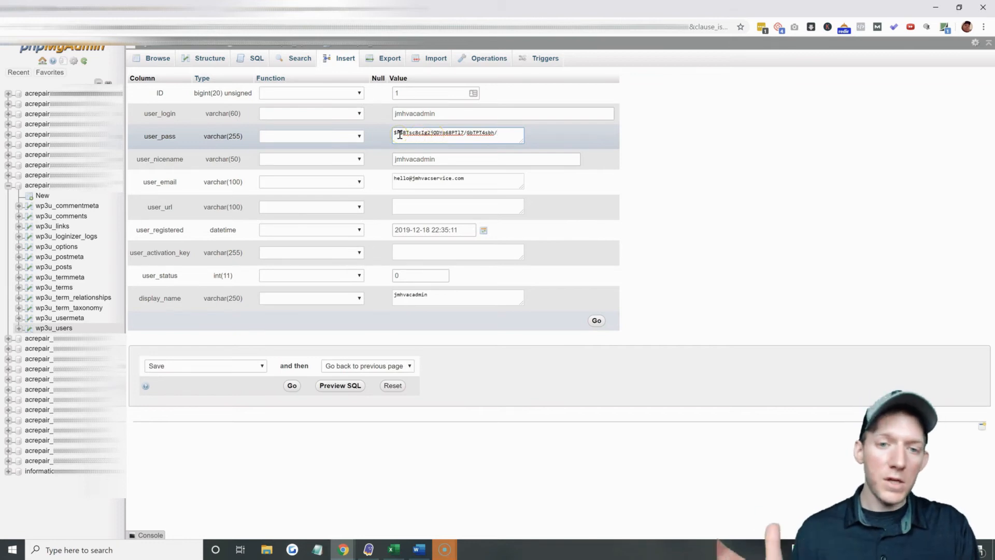
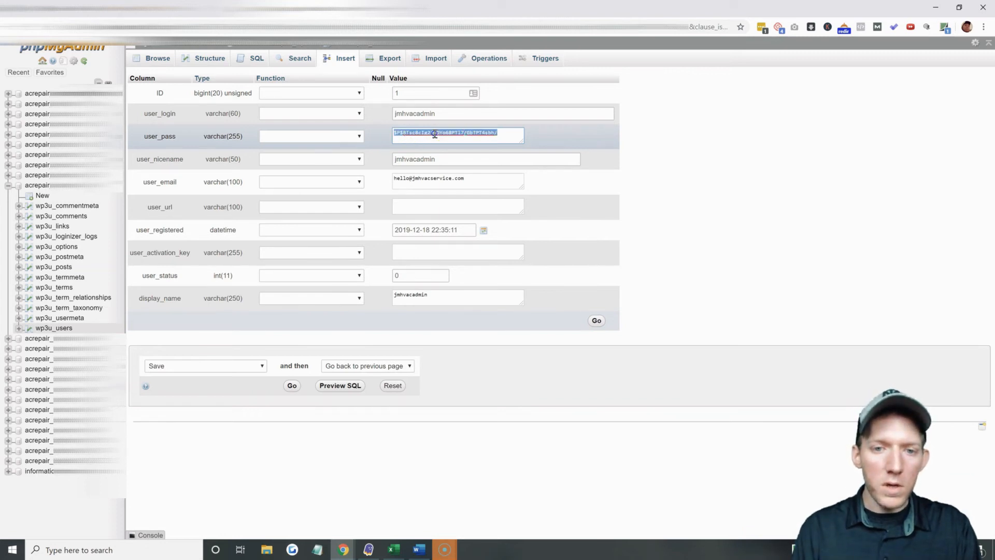
Delete the old password hash from the admin row's user_pass field.
{"action": "key", "text": "BackSpace"}
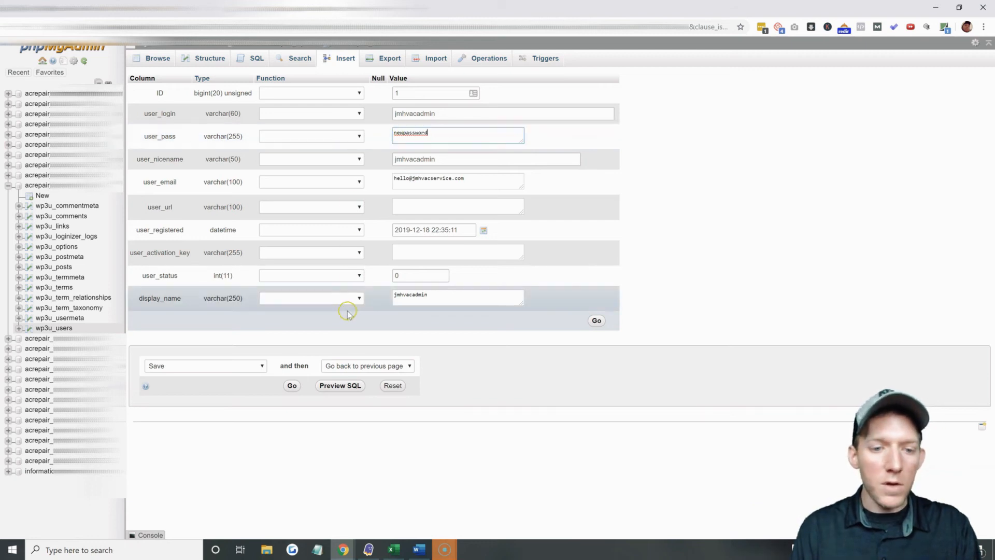
Apply the MD5 function to user_pass and save the edited admin row.
{"action": "left_click", "coordinate": [359, 138]}
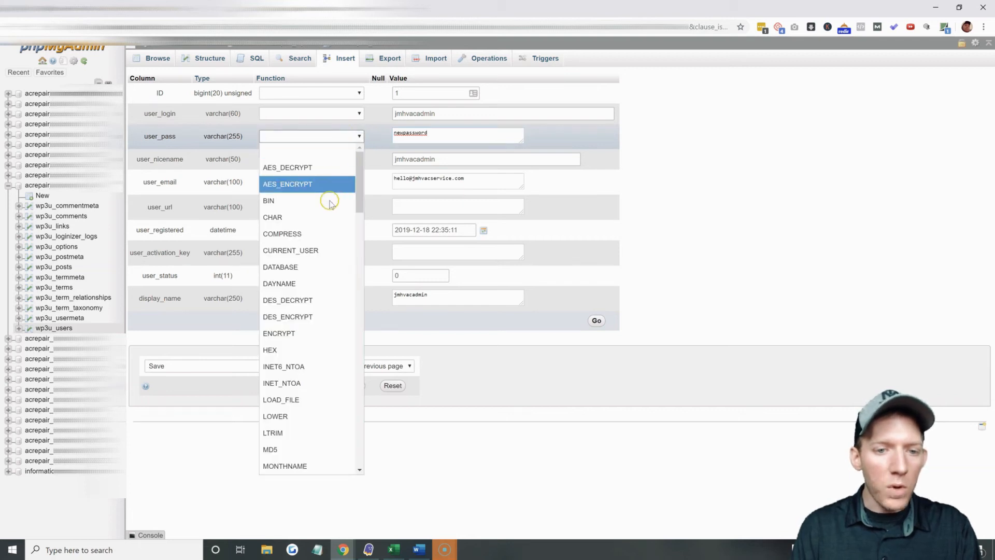
{"action": "left_click", "coordinate": [287, 451]}
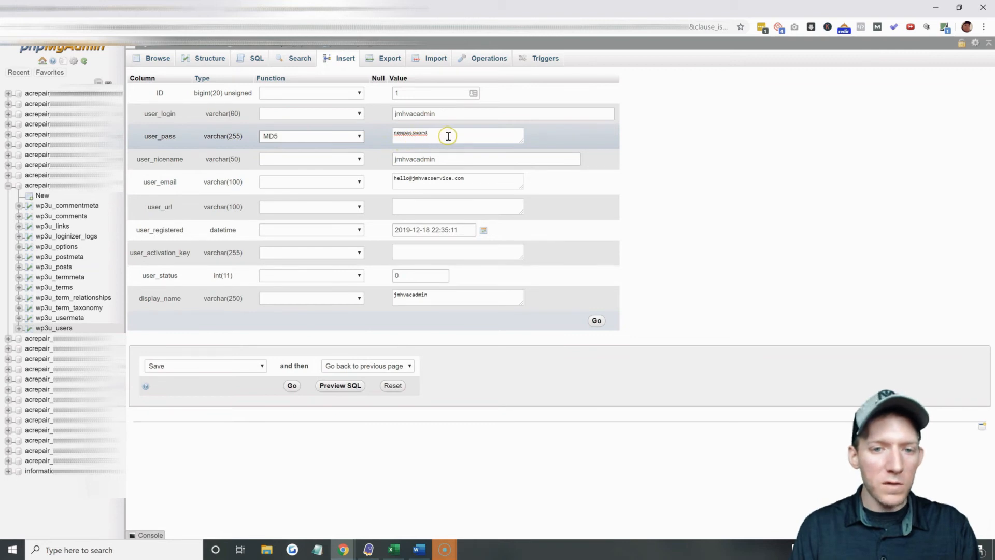
{"action": "left_click", "coordinate": [292, 386]}
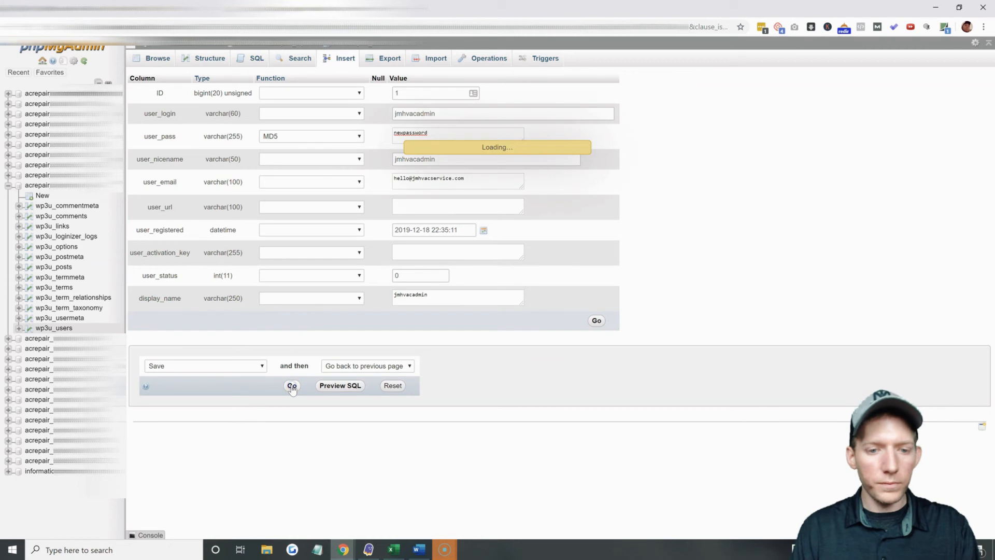
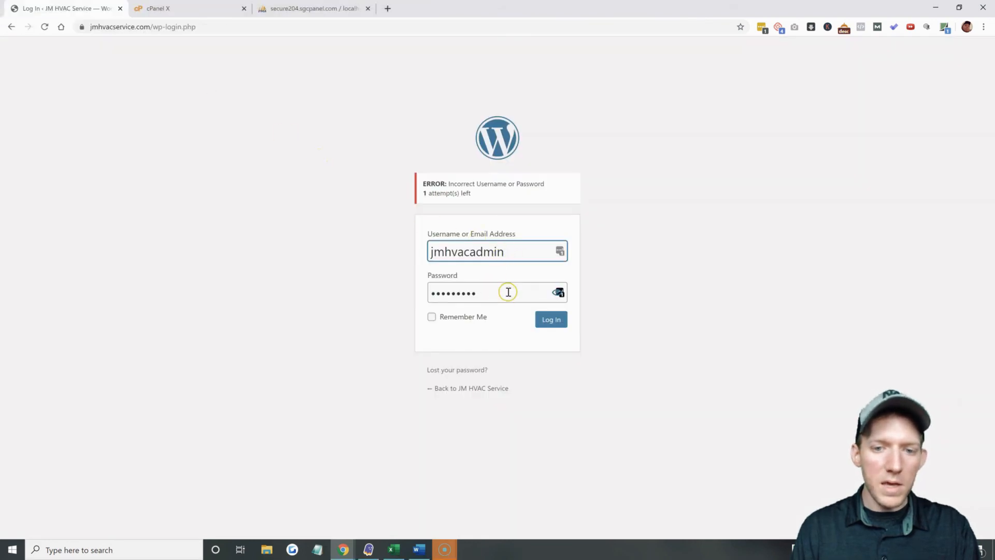
Replace the rejected password in the login form's Password field with the newly set password.
{"action": "double_click", "coordinate": [492, 292]}
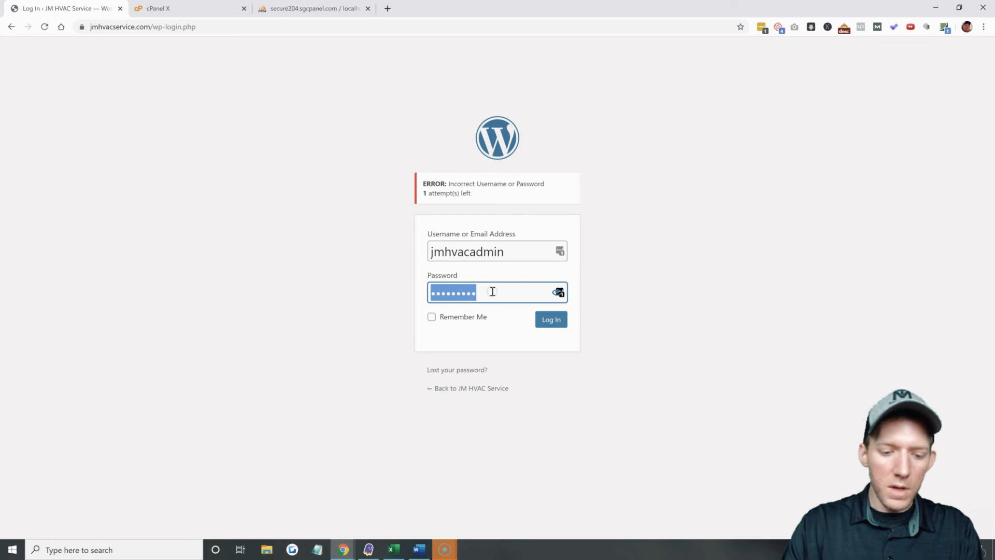
{"action": "type", "text": "•"}
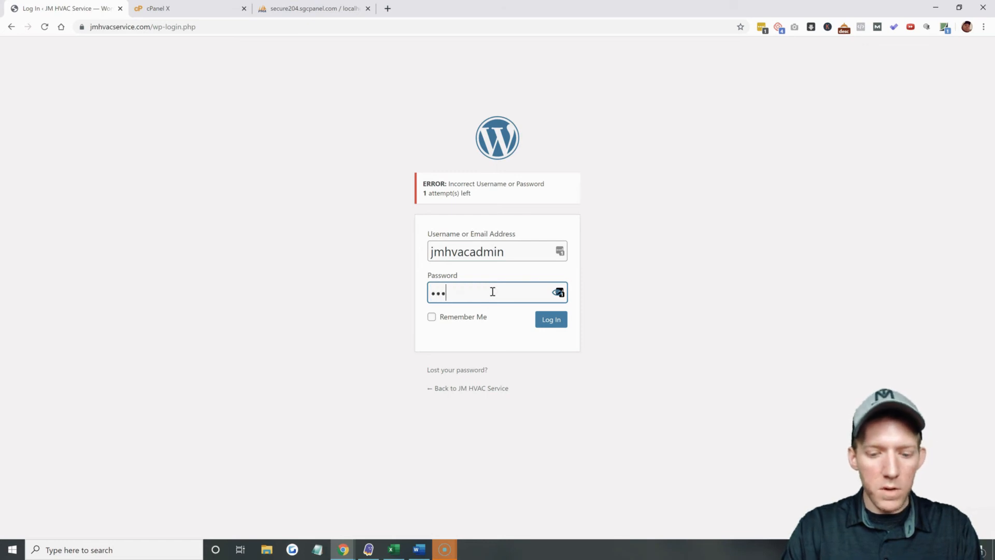
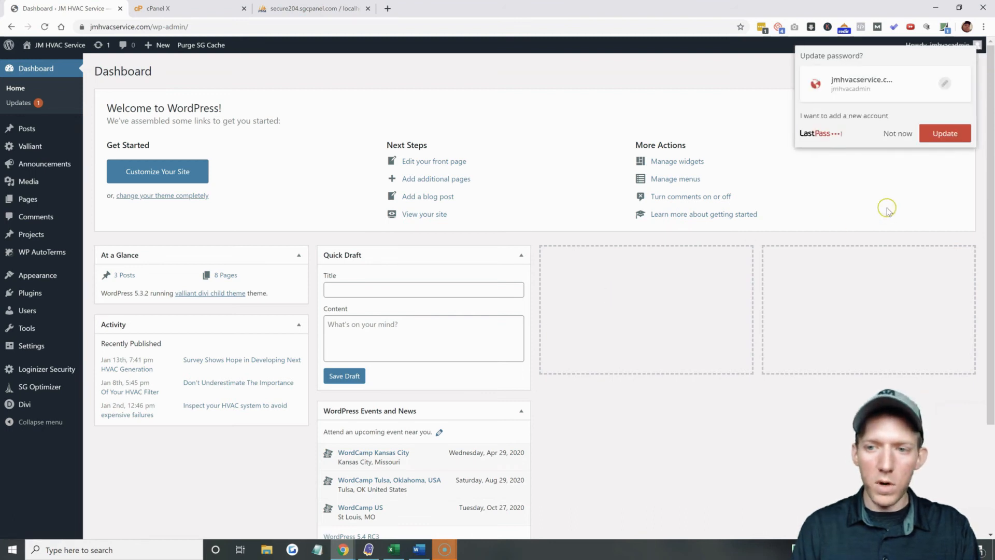
Dismiss the LastPass password-update prompt with 'Not now' instead of saving the new password.
{"action": "left_click", "coordinate": [897, 136]}
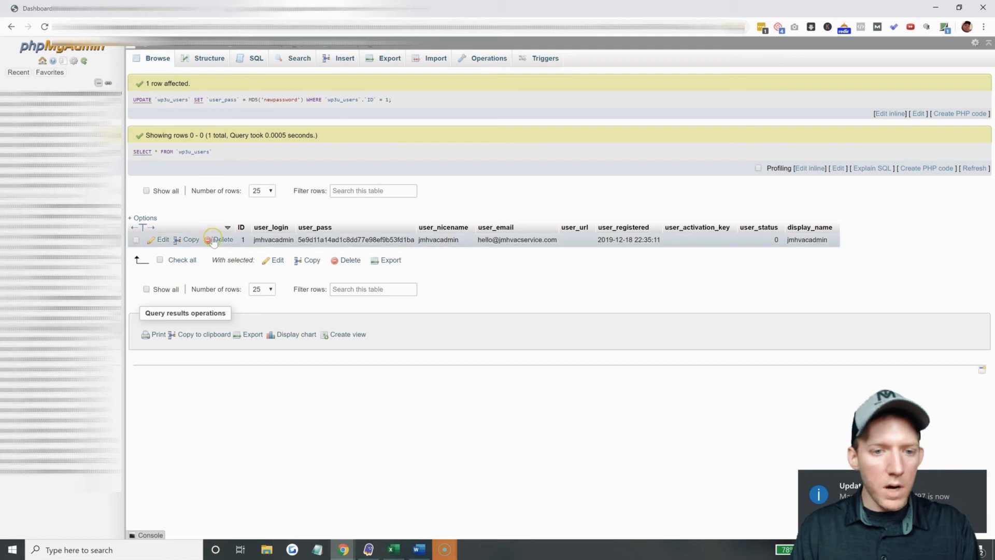
Edit the admin user's row so user_pass holds the old password hashed with MD5, and save it.
{"action": "left_click", "coordinate": [163, 240]}
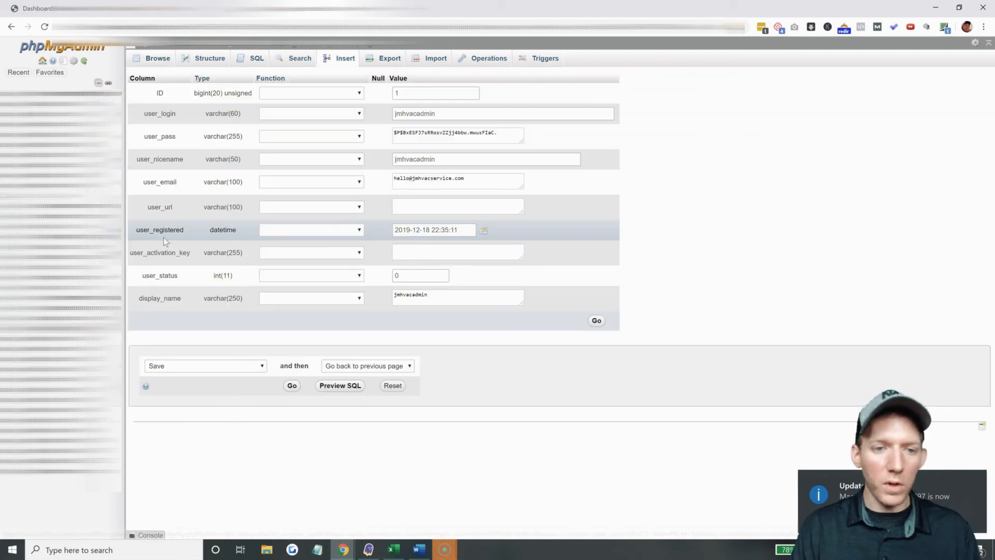
{"action": "left_click", "coordinate": [468, 134]}
{"action": "key", "text": "ctrl+a"}
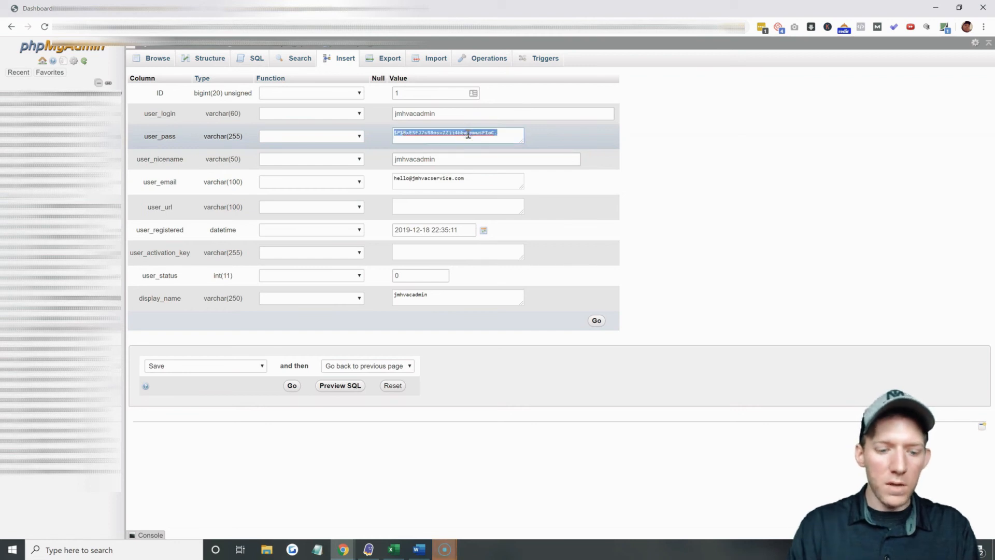
{"action": "type", "text": "o"}
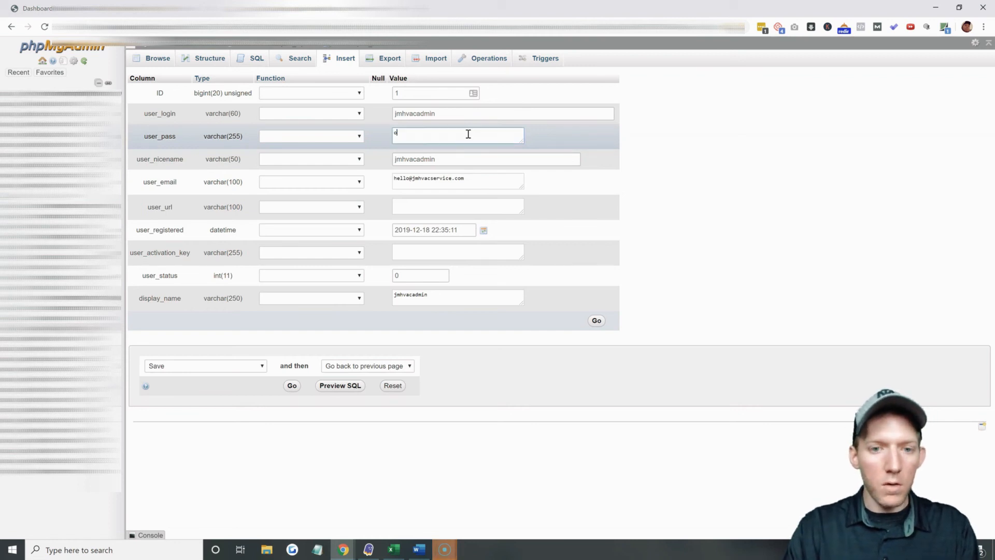
{"action": "type", "text": "ldpassword"}
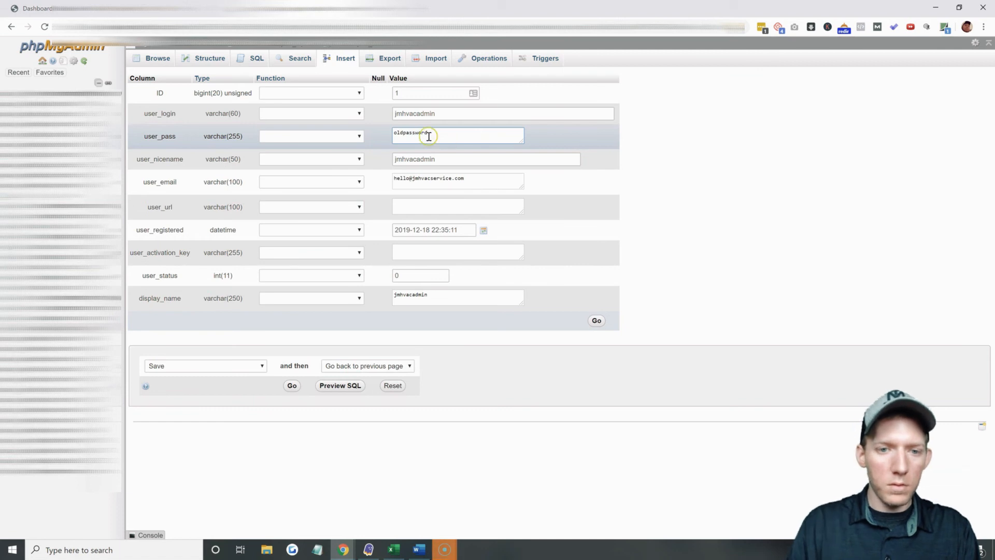
{"action": "left_click", "coordinate": [358, 136]}
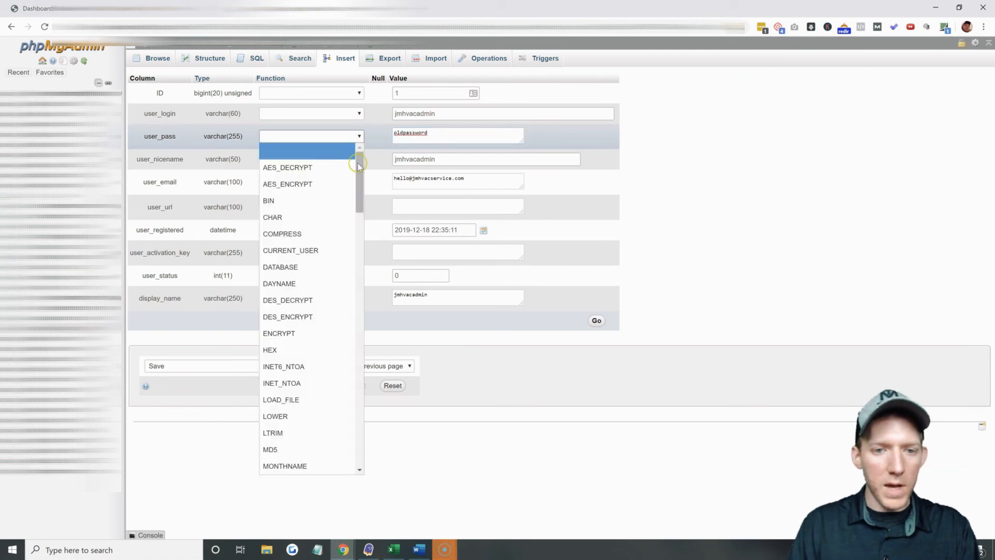
{"action": "scroll", "coordinate": [358, 165], "scroll_direction": "down", "scroll_amount": 3}
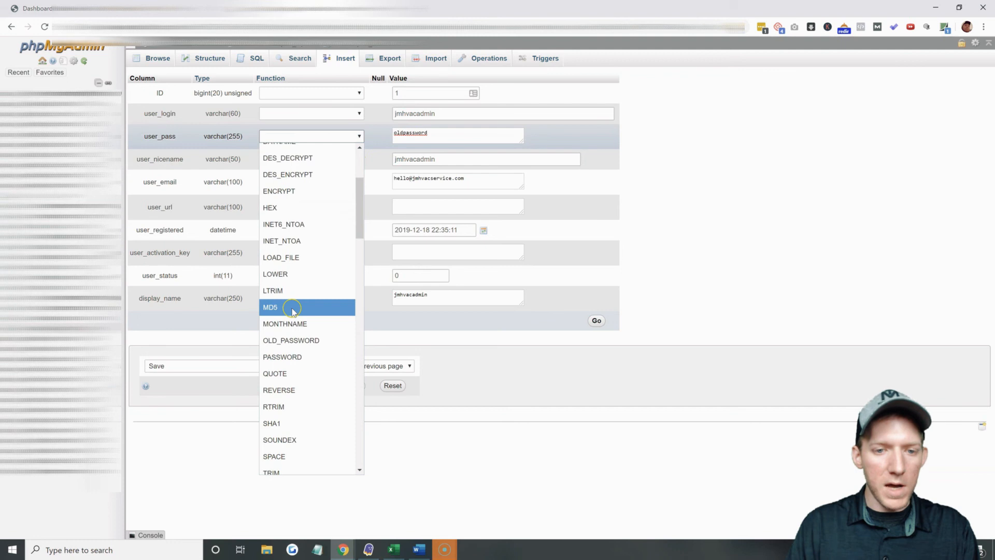
{"action": "left_click", "coordinate": [293, 308]}
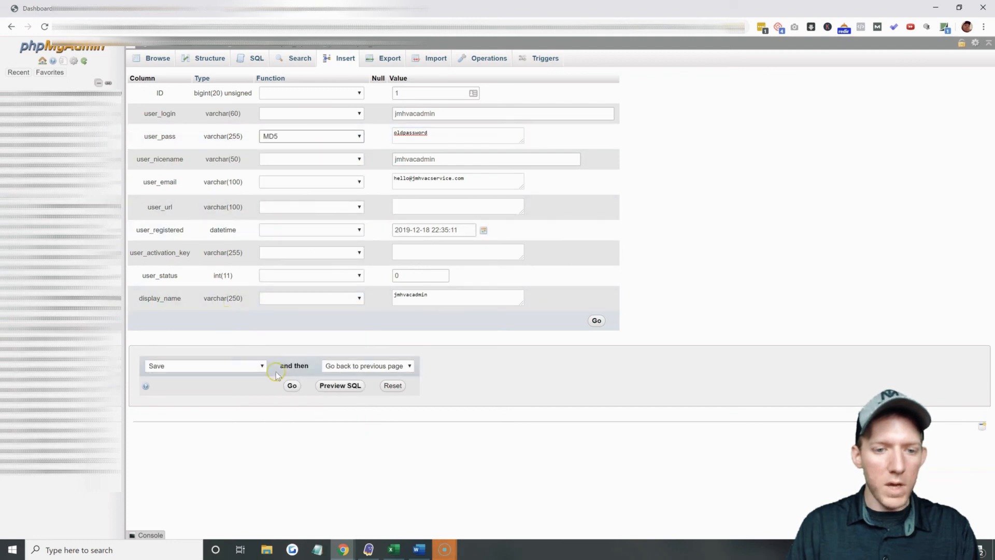
{"action": "left_click", "coordinate": [292, 386]}
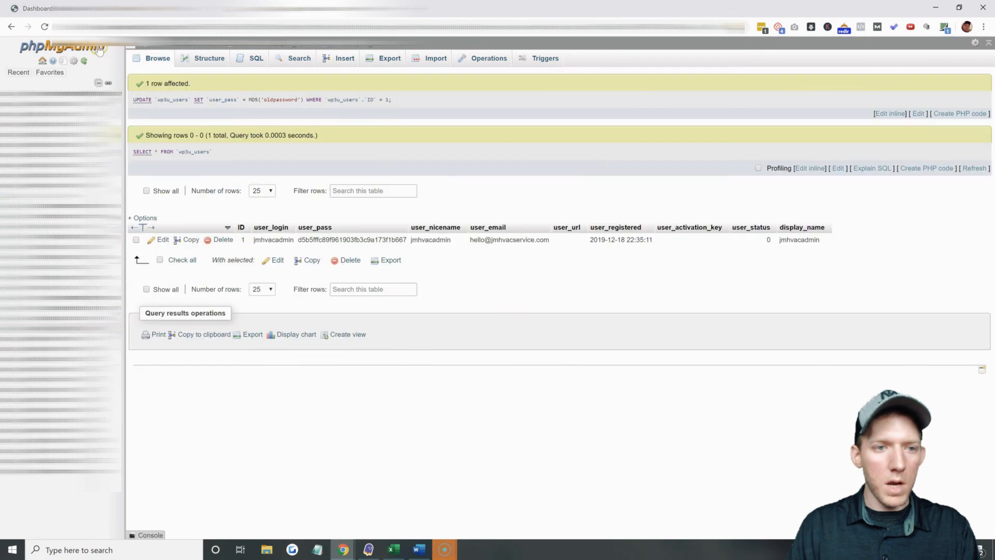
Reload the WordPress dashboard, log in with the restored old password, and decline LastPass's update prompt.
{"action": "left_click", "coordinate": [72, 10]}
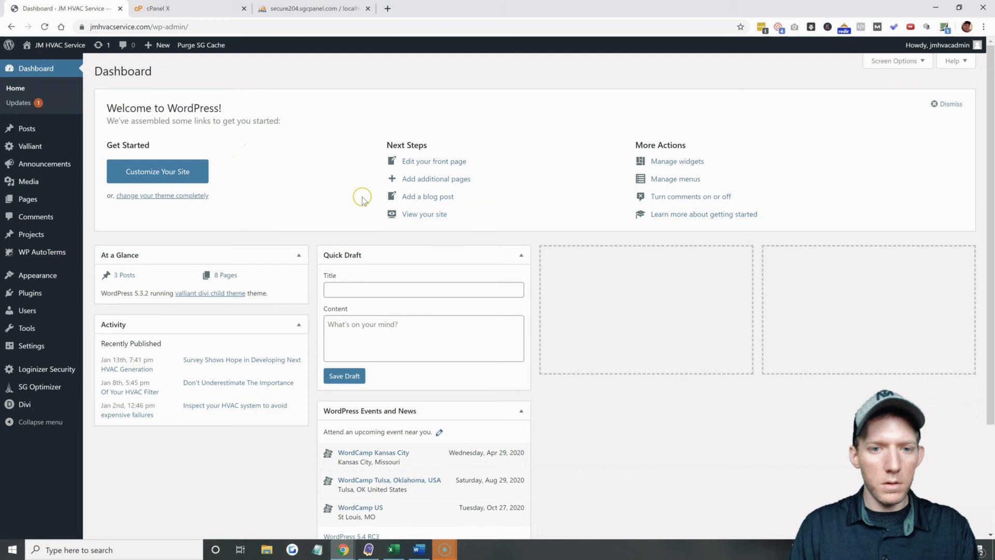
{"action": "left_click", "coordinate": [39, 74]}
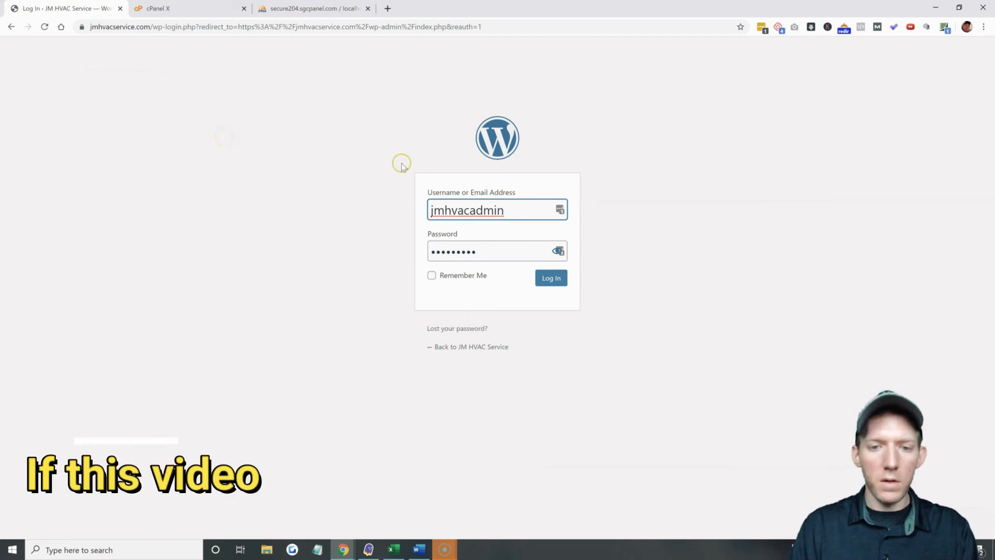
{"action": "left_click", "coordinate": [506, 253]}
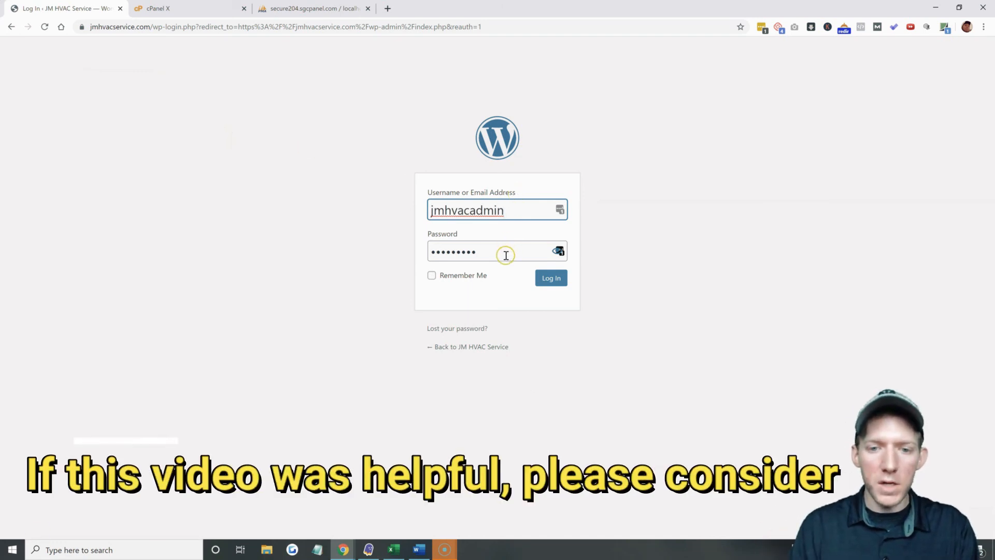
{"action": "key", "text": "ctrl+a"}
{"action": "type", "text": "•••••"}
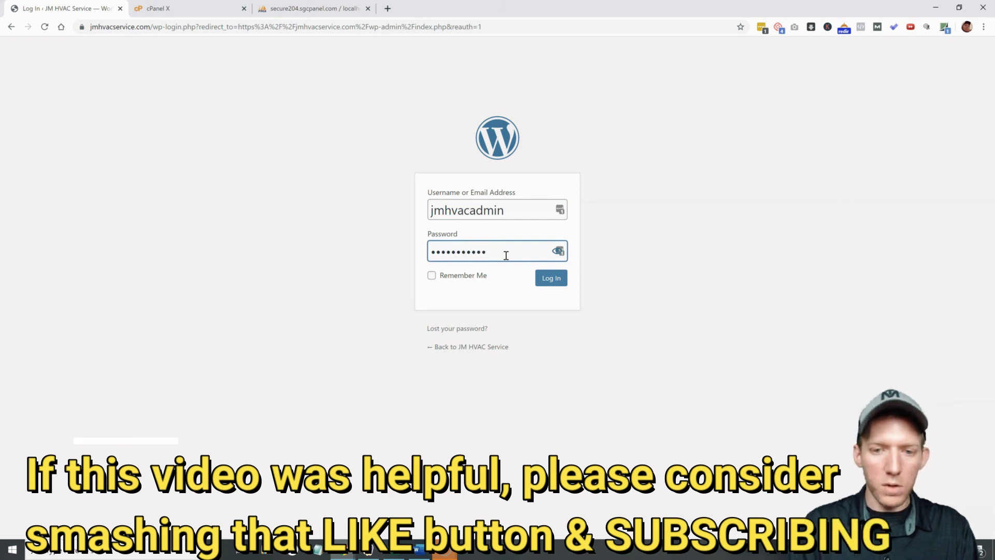
{"action": "left_click", "coordinate": [551, 280]}
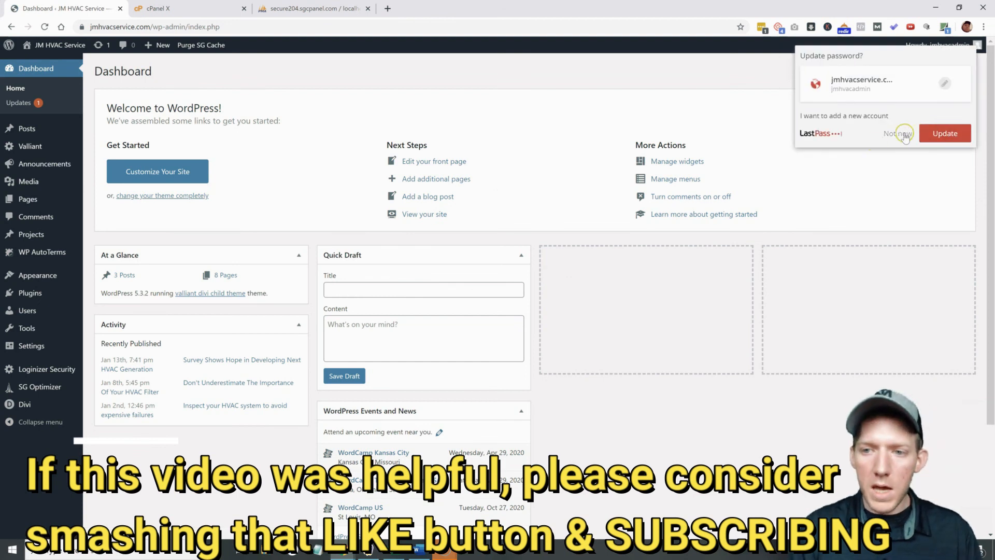
{"action": "left_click", "coordinate": [899, 133]}
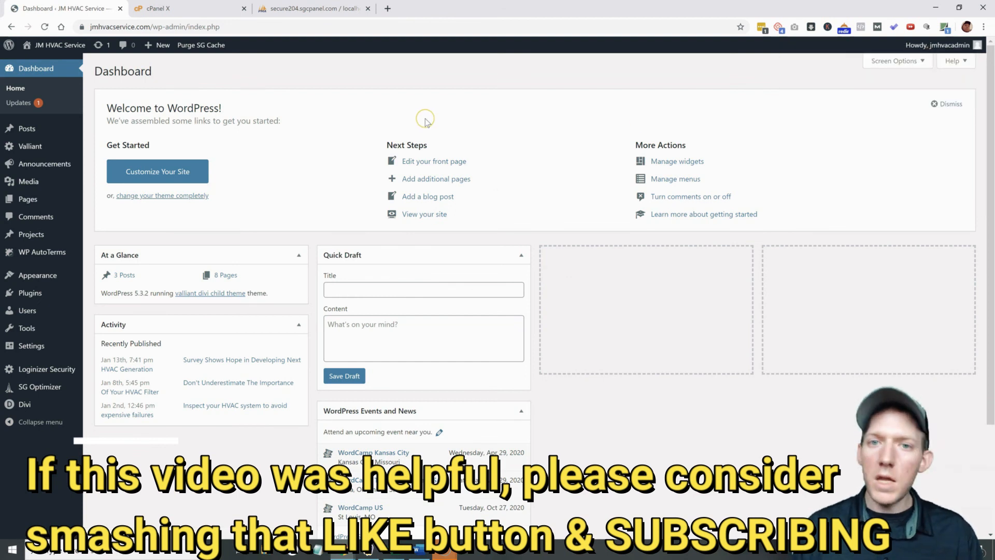